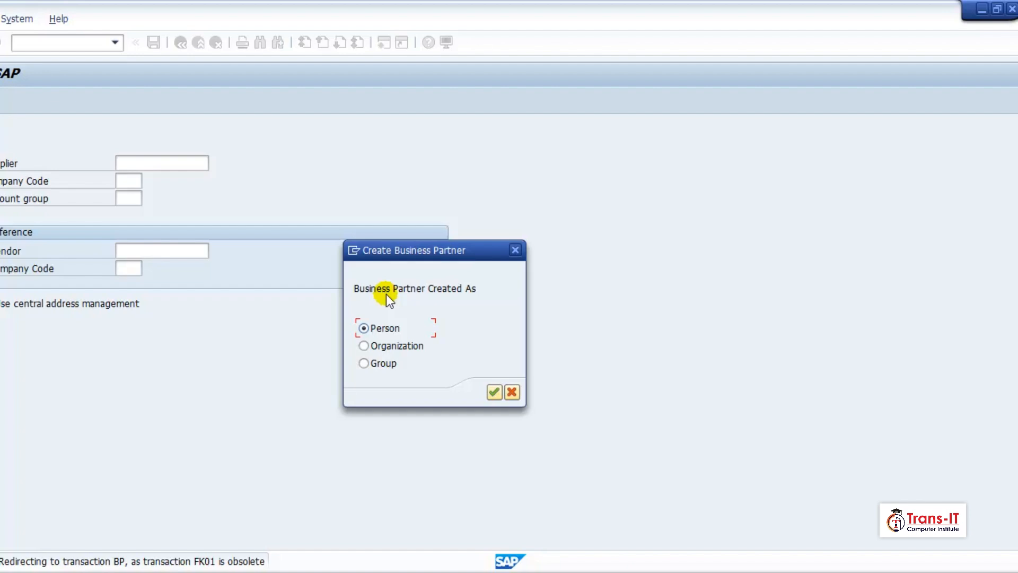
Step: Create the business partner as a person and assign the grouping TOVP One Time Vendor - TRE1
click(493, 392)
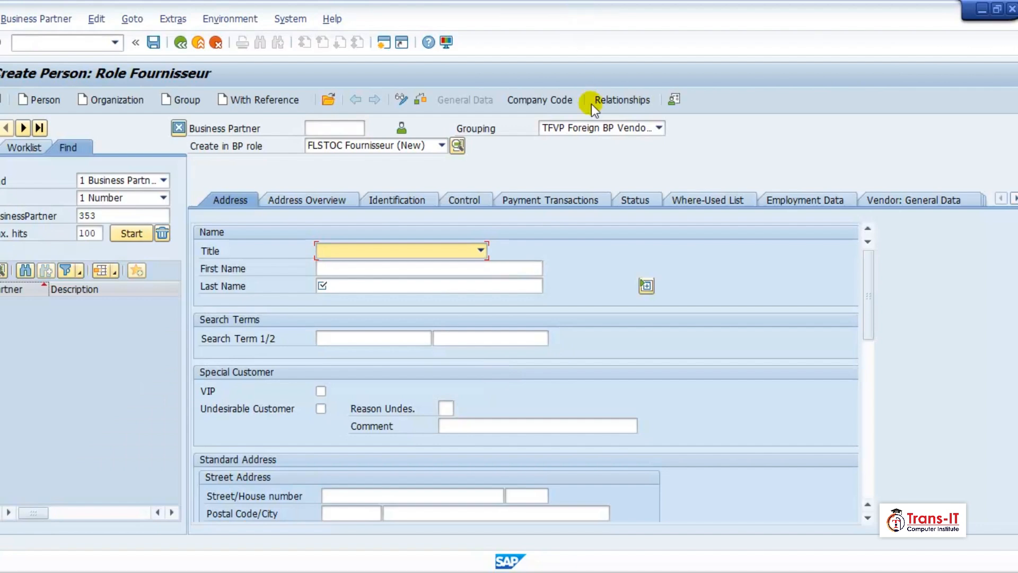
click(636, 132)
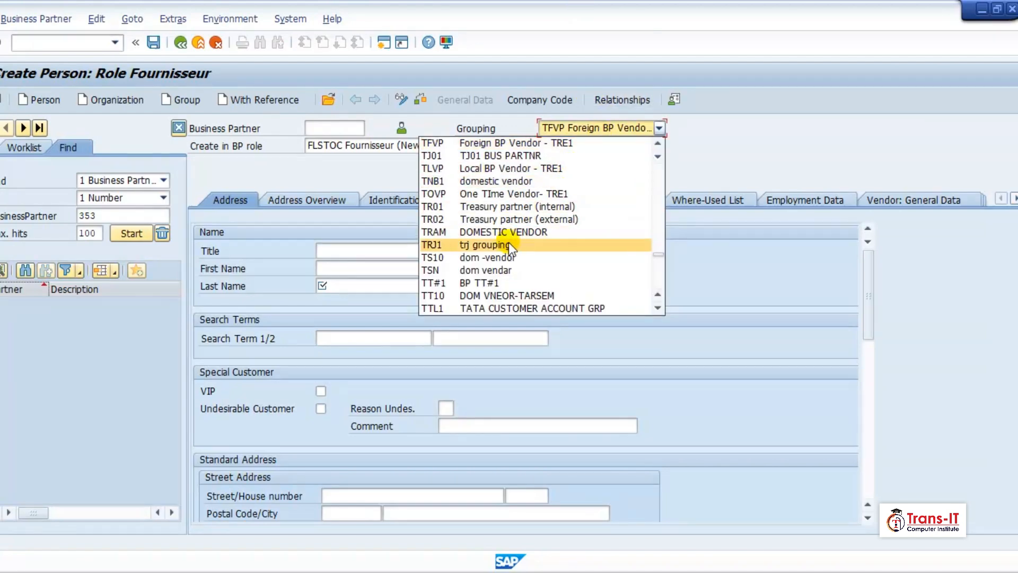
click(504, 196)
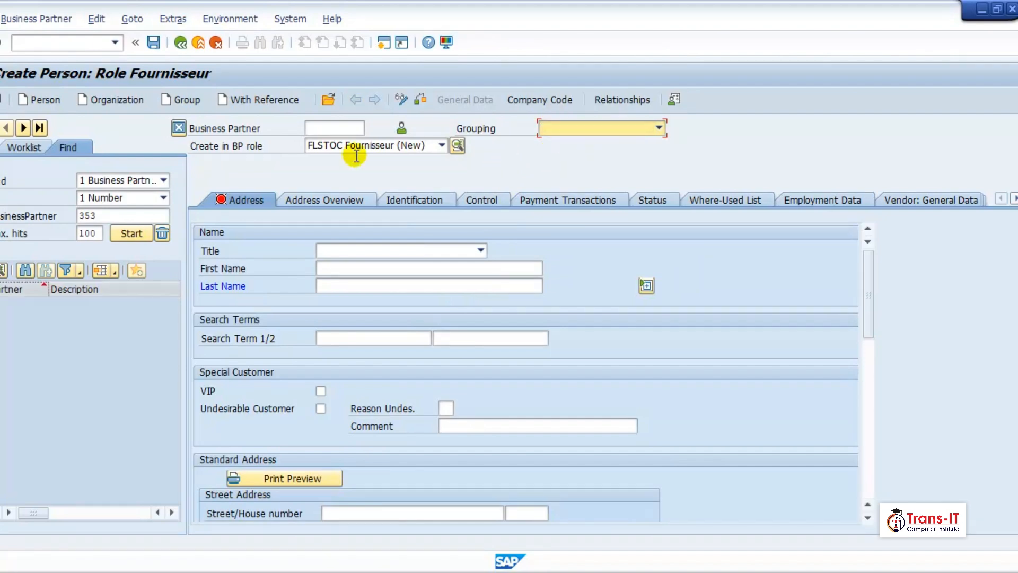
Step: Change the business partner role to FLVN00 : FI Supplier and create the partner in that role
click(441, 145)
scroll(367, 252, down, 3)
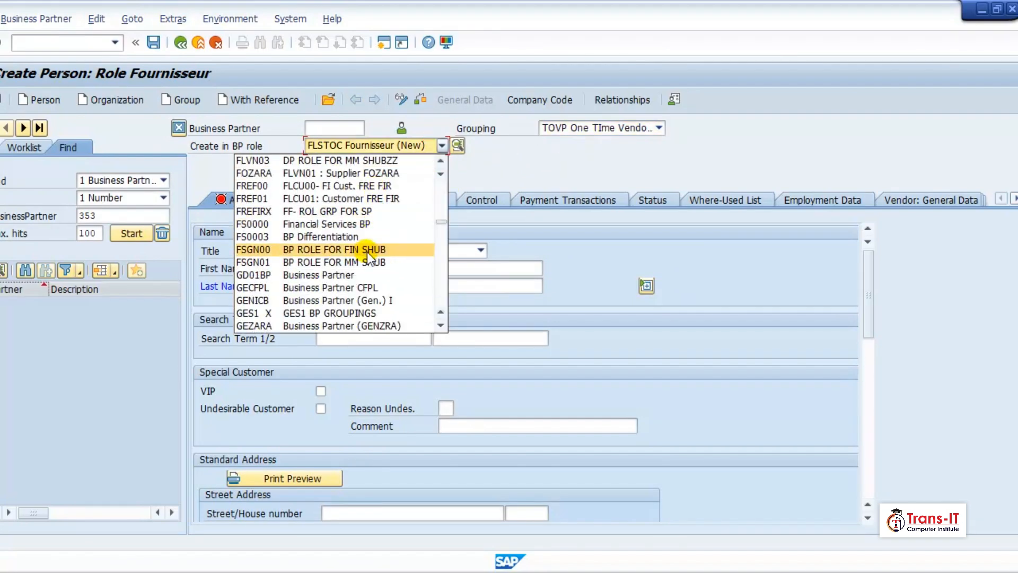
scroll(336, 192, up, 1)
scroll(336, 192, up, 2)
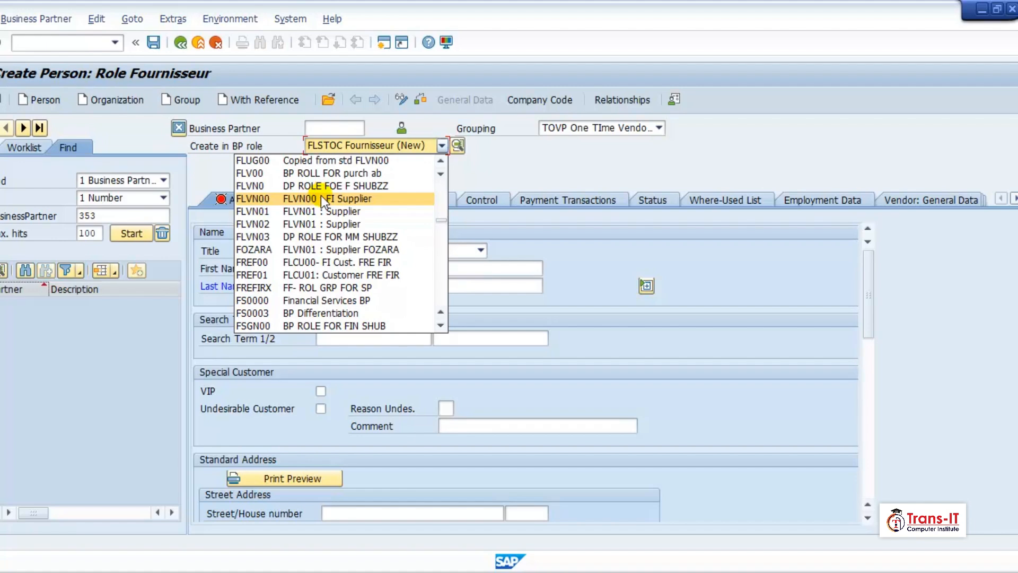
click(320, 195)
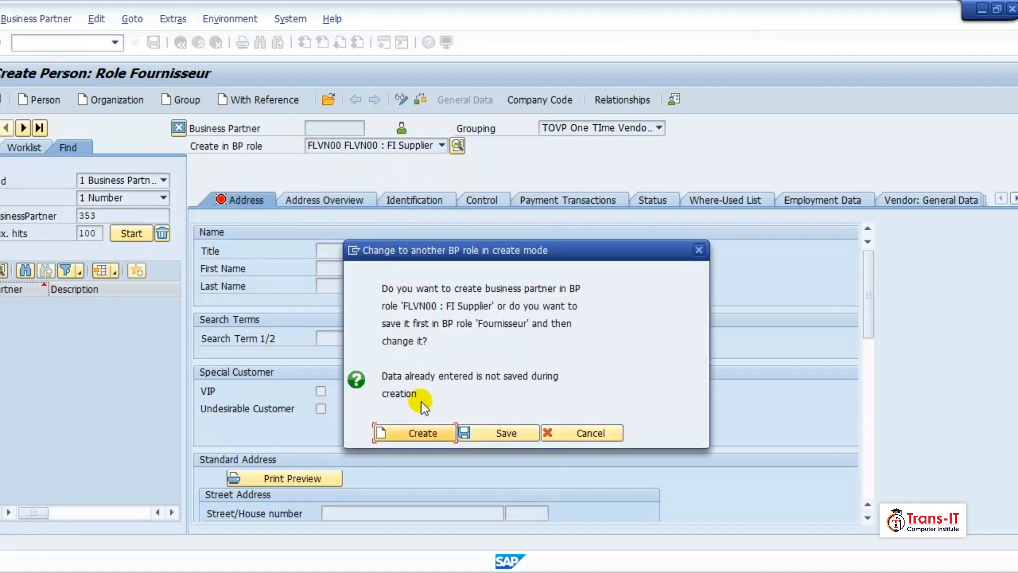
click(409, 431)
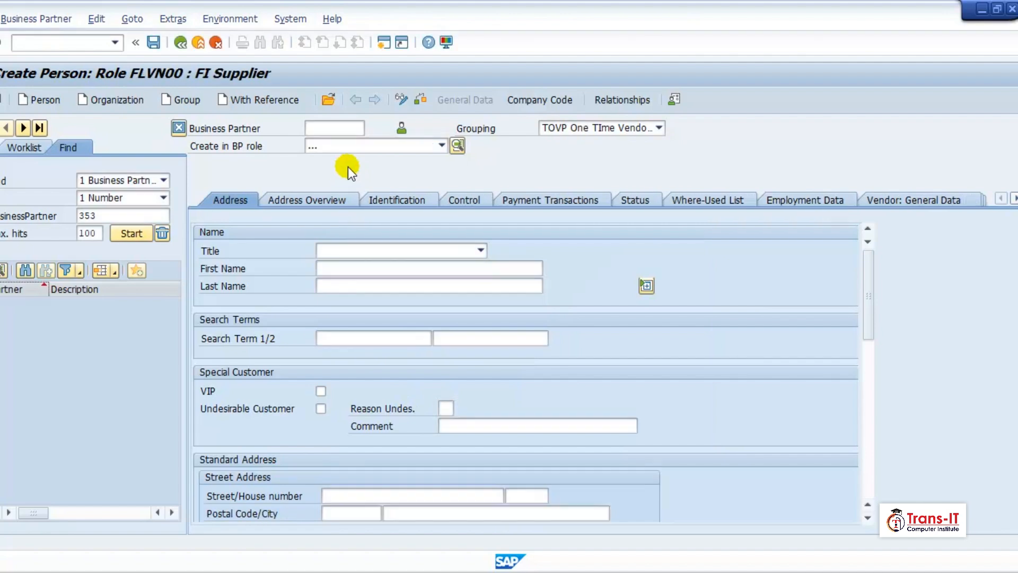
Step: Enter the business partner number for the new supplier
click(354, 123)
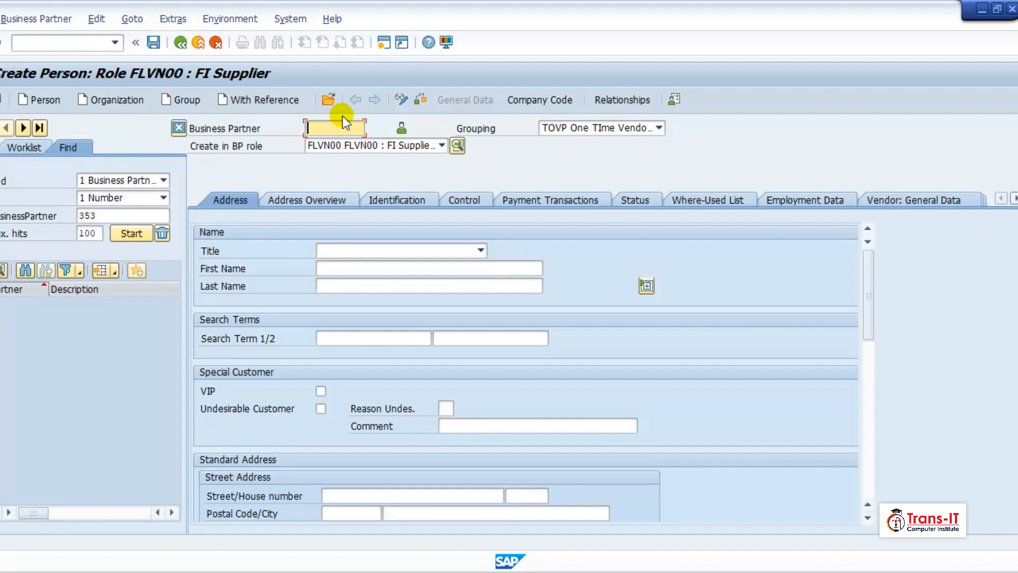
text(JESFL01)
Step: Set the title to Mr. and enter the supplier's first and last name
click(341, 254)
click(346, 273)
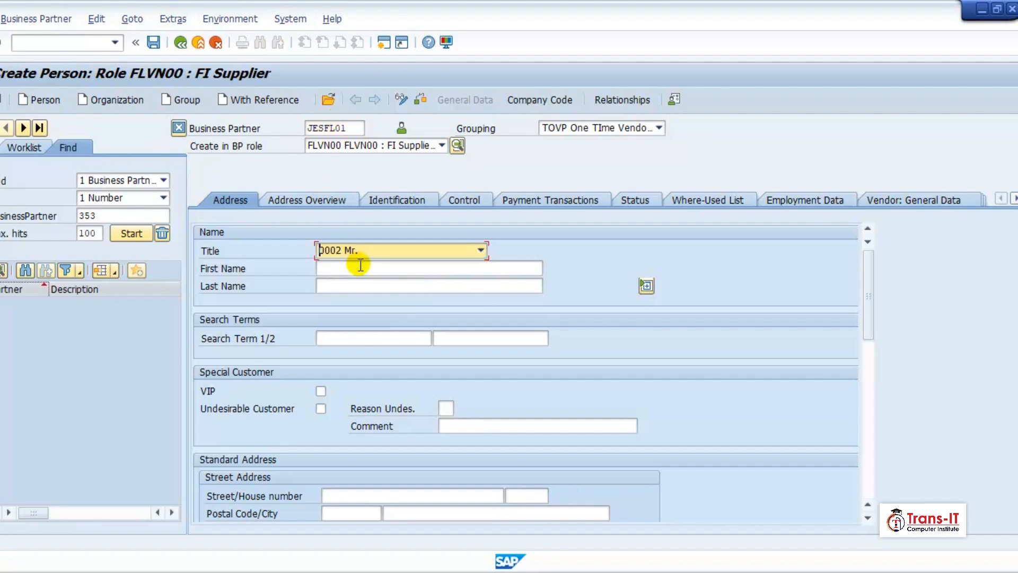
click(356, 269)
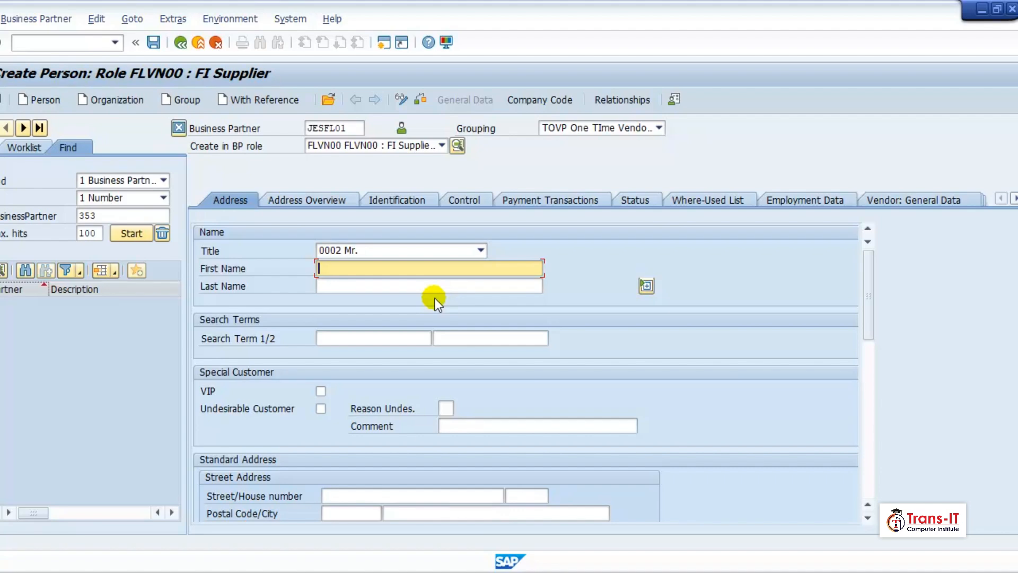
key(Tab)
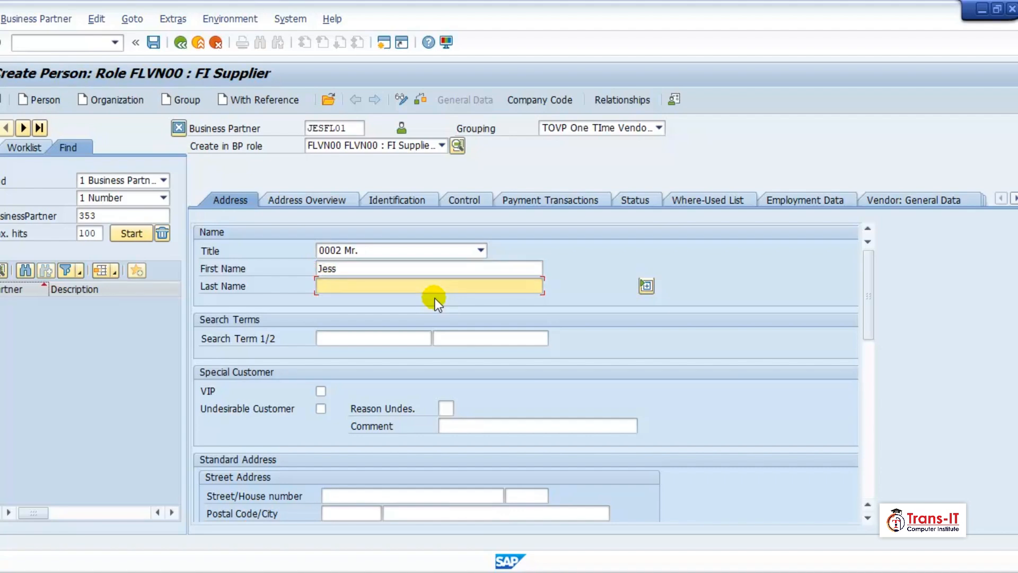
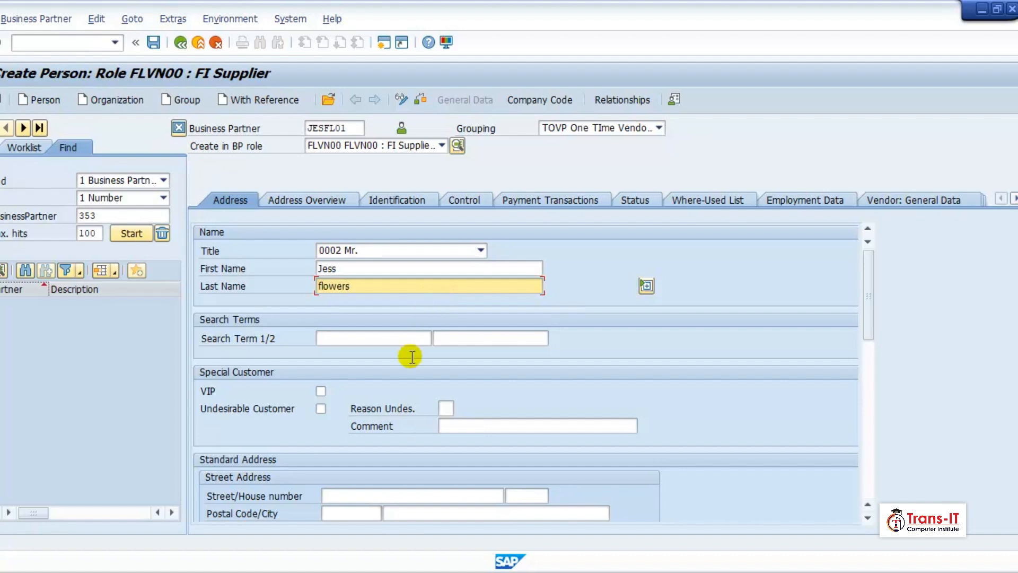
Step: Enter the supplier's first name as search term 1 and last name as search term 2
click(403, 338)
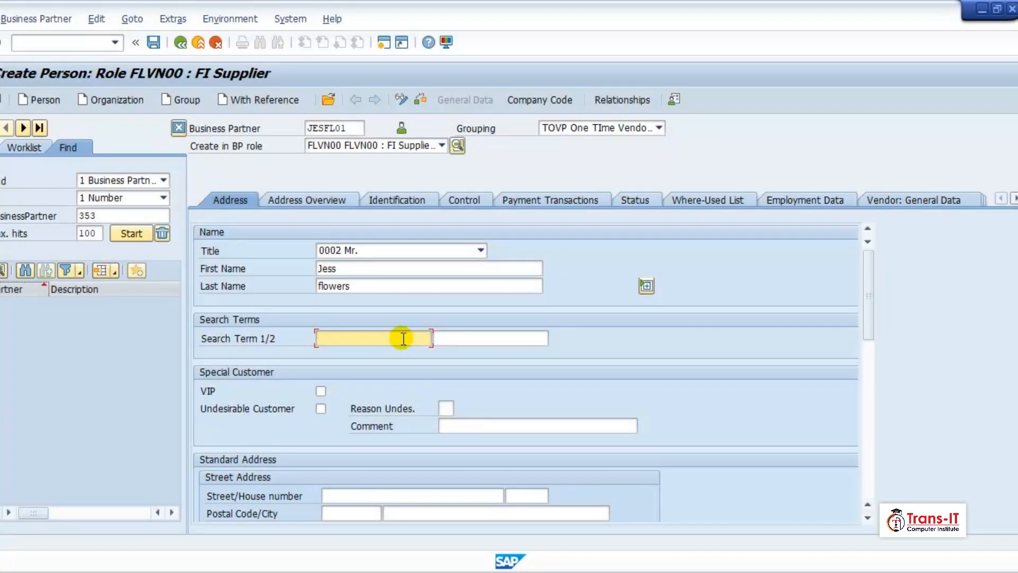
key(Tab)
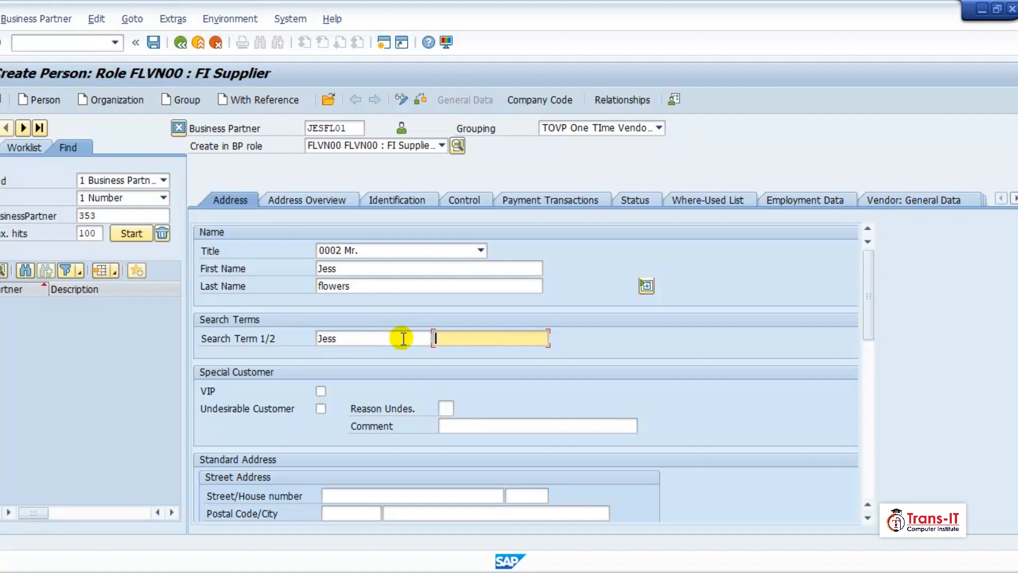
Step: Enter the street name in the supplier's standard address
scroll(398, 368, down, 4)
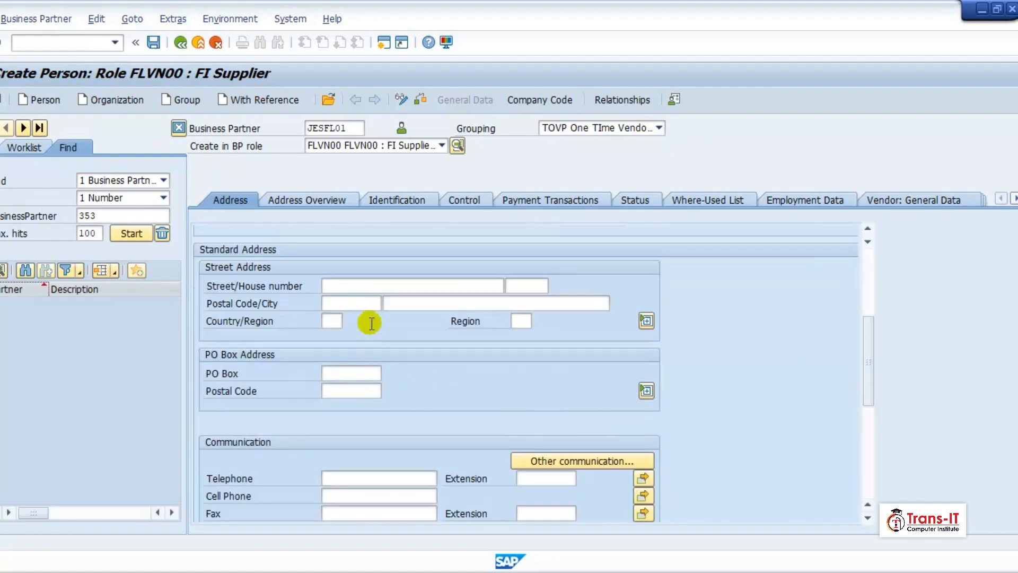
click(359, 284)
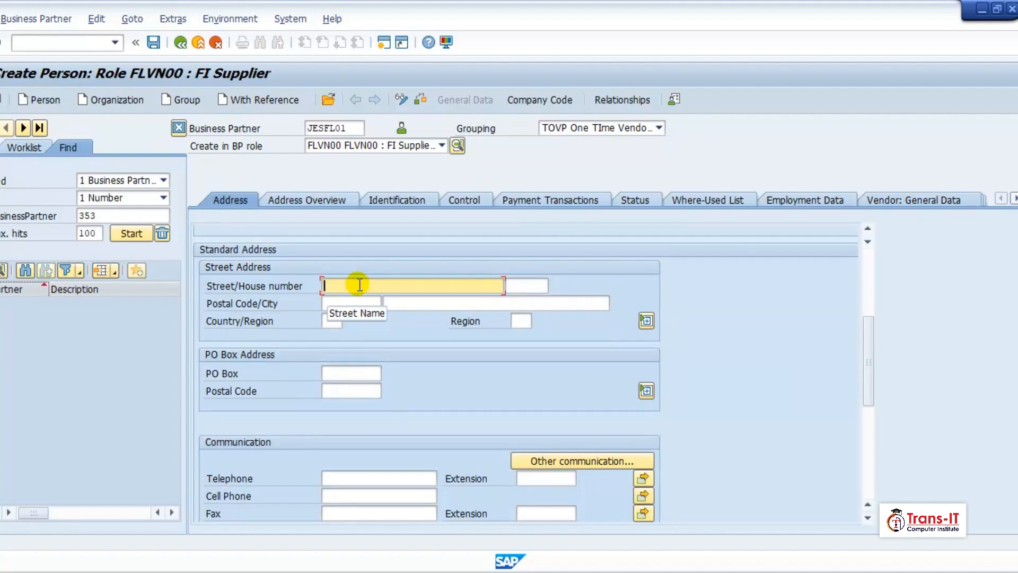
text(Gl)
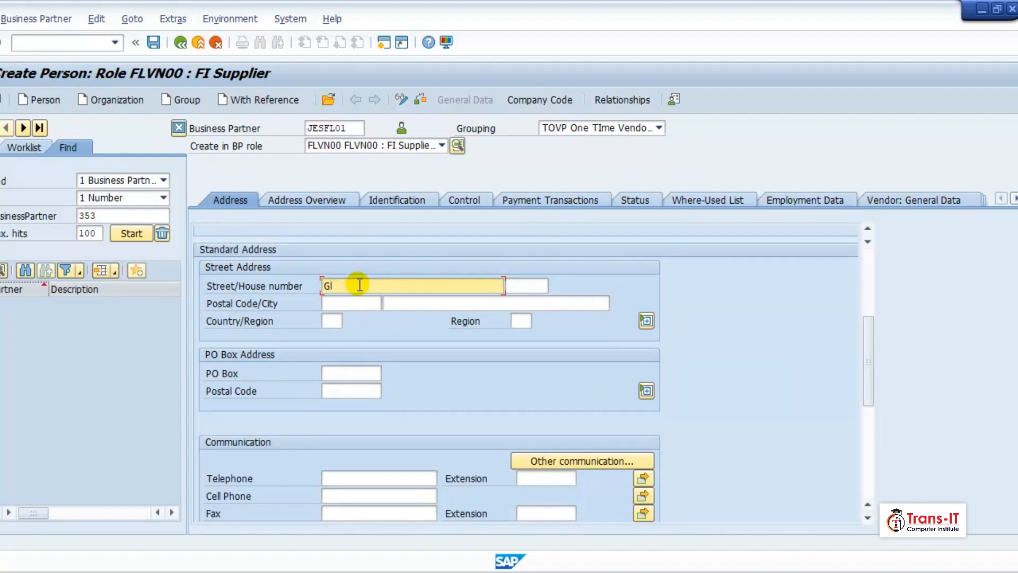
text(sgow Road)
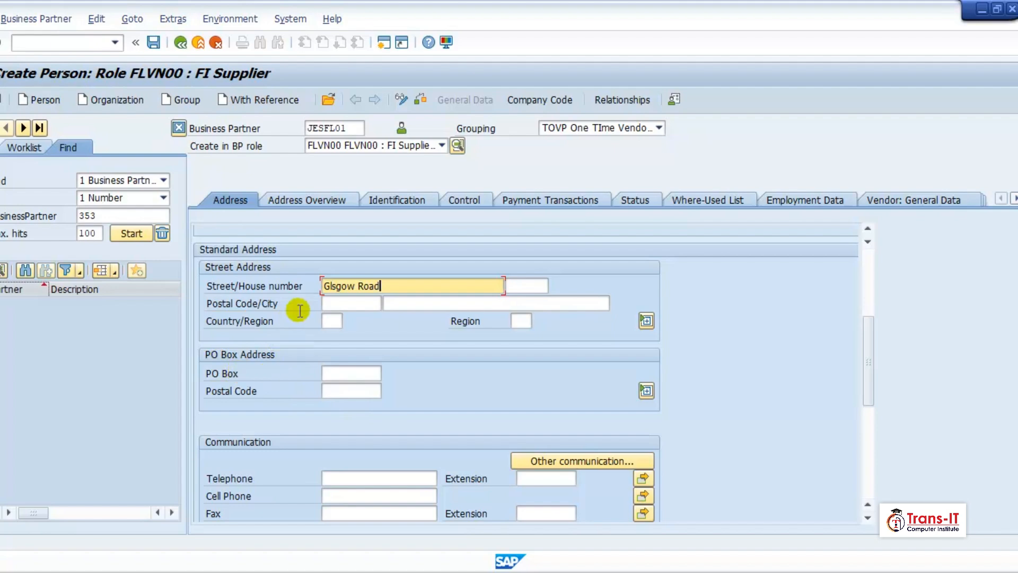
Step: Enter the supplier's postal code in the street address, correcting its mistyped character
click(339, 303)
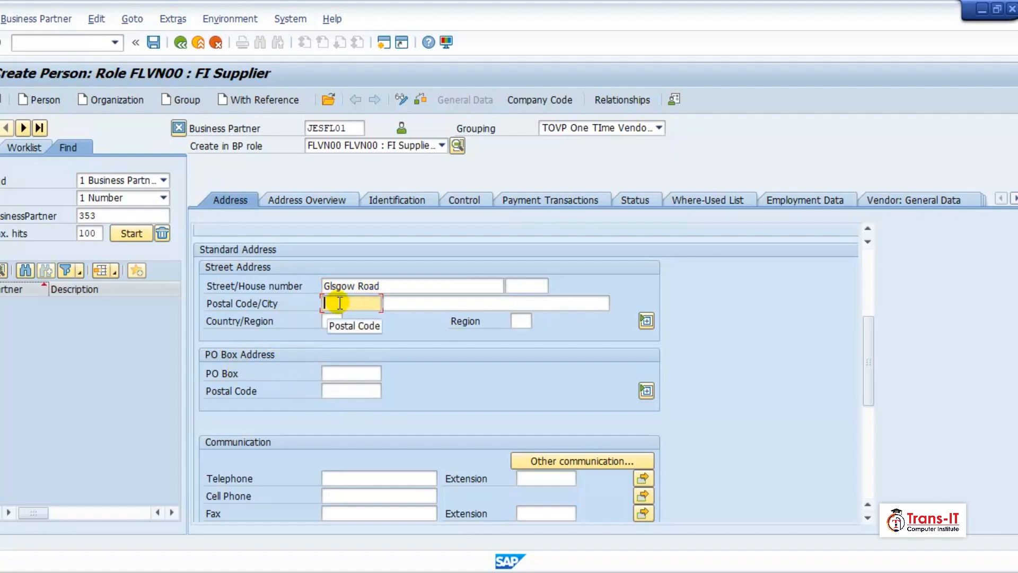
text(GL1 )
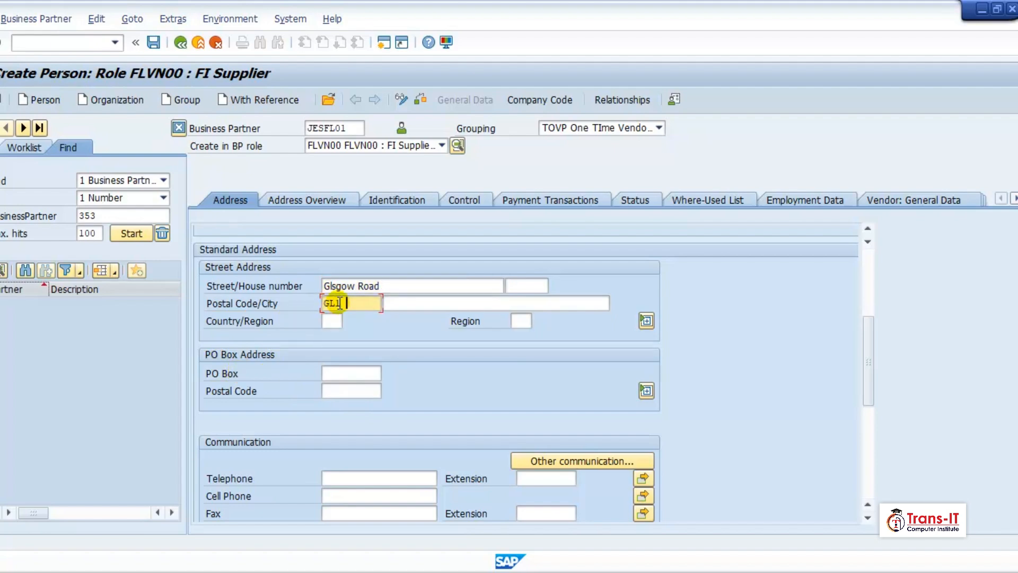
text(1RO)
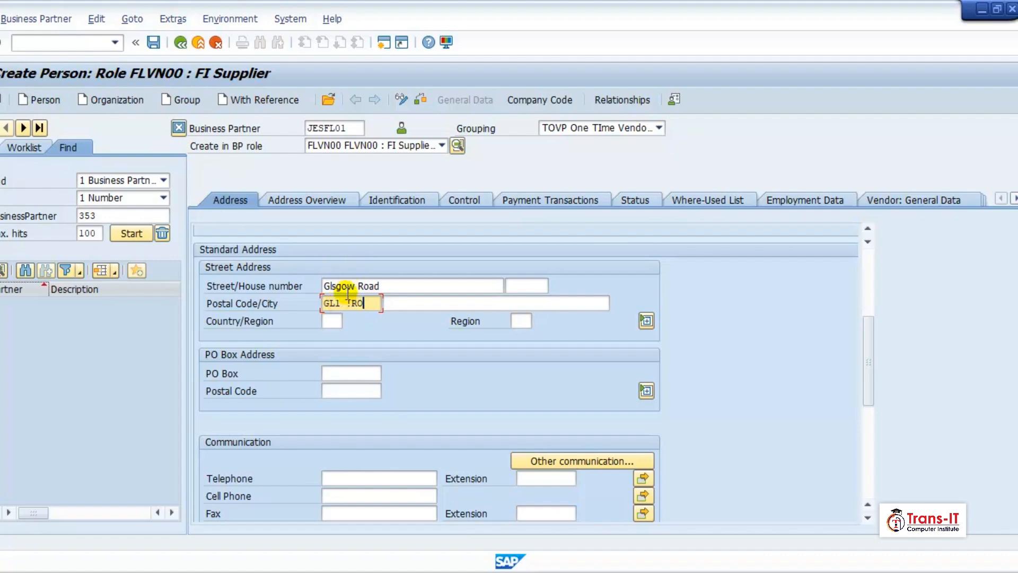
click(350, 303)
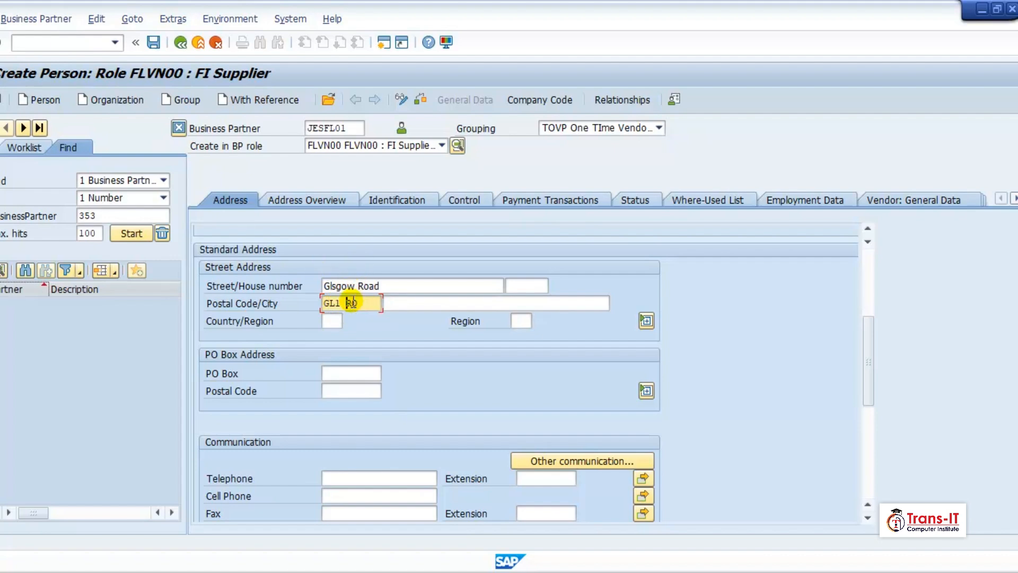
text(1RO)
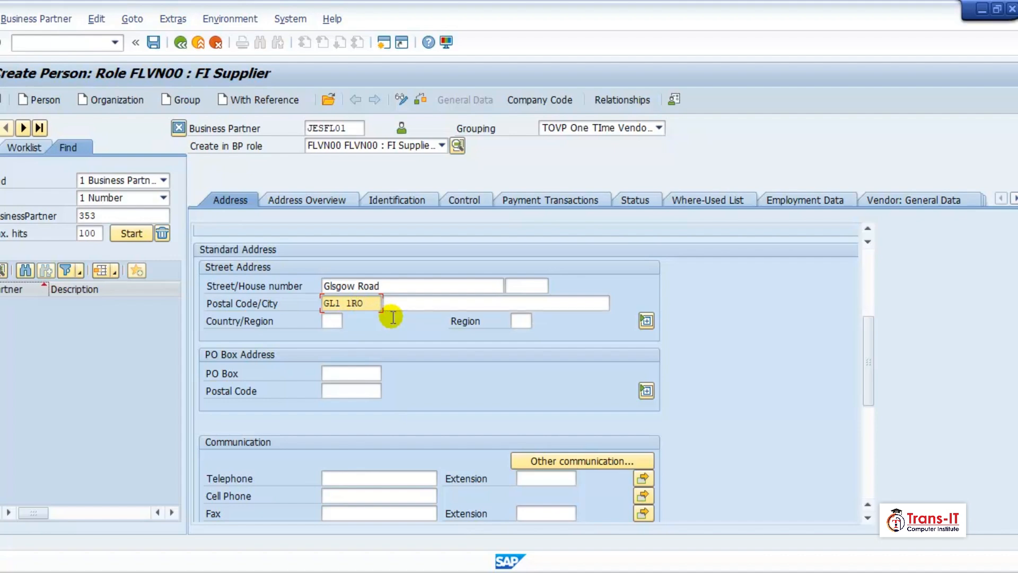
Step: Enter the city in the supplier's street address
click(418, 303)
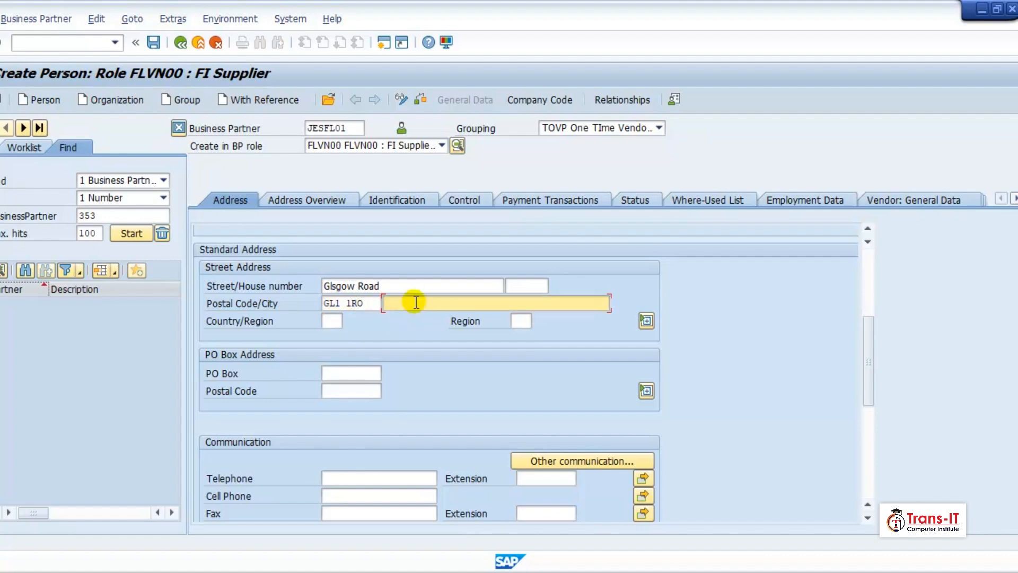
text(GL)
text(s)
text(las)
text(go)
text(w)
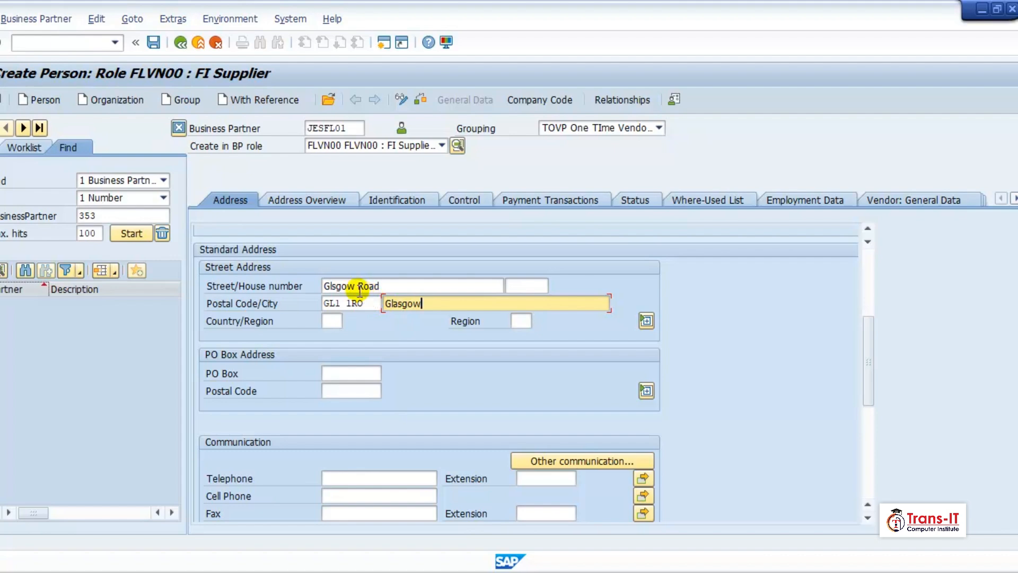
Step: Correct the misspelled street name in the supplier's standard address
click(329, 287)
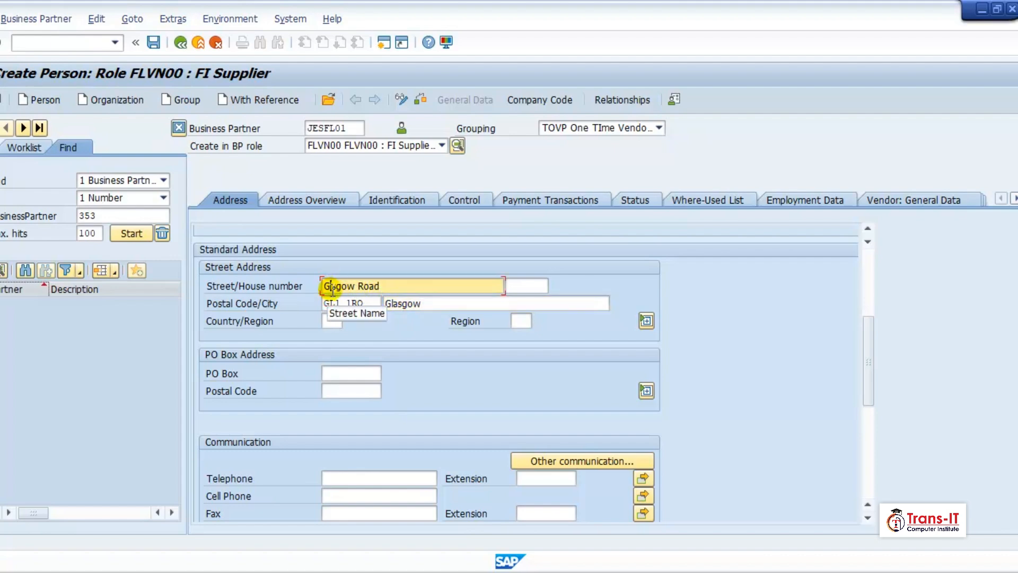
key(BackSpace)
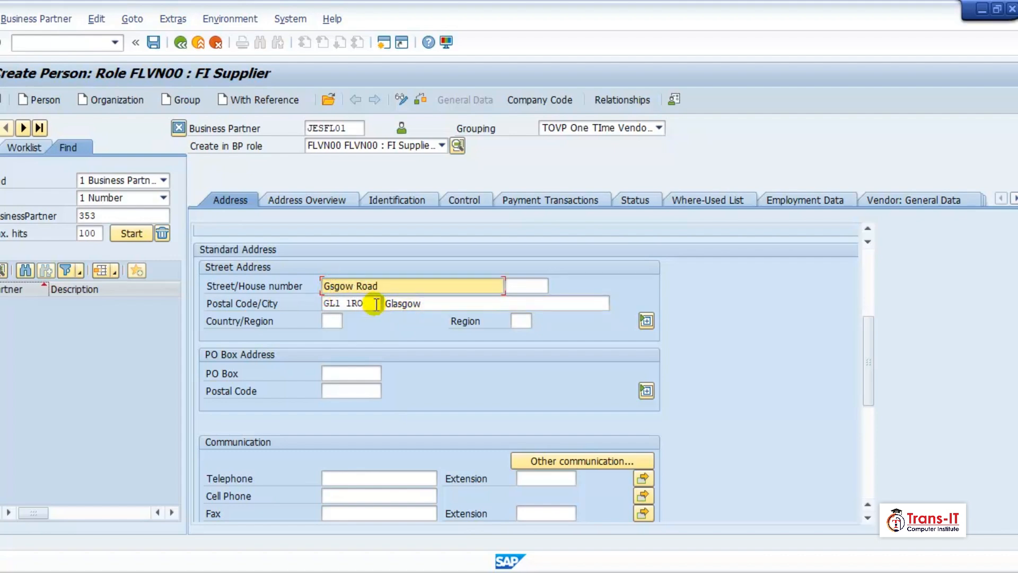
text(lasgow Road)
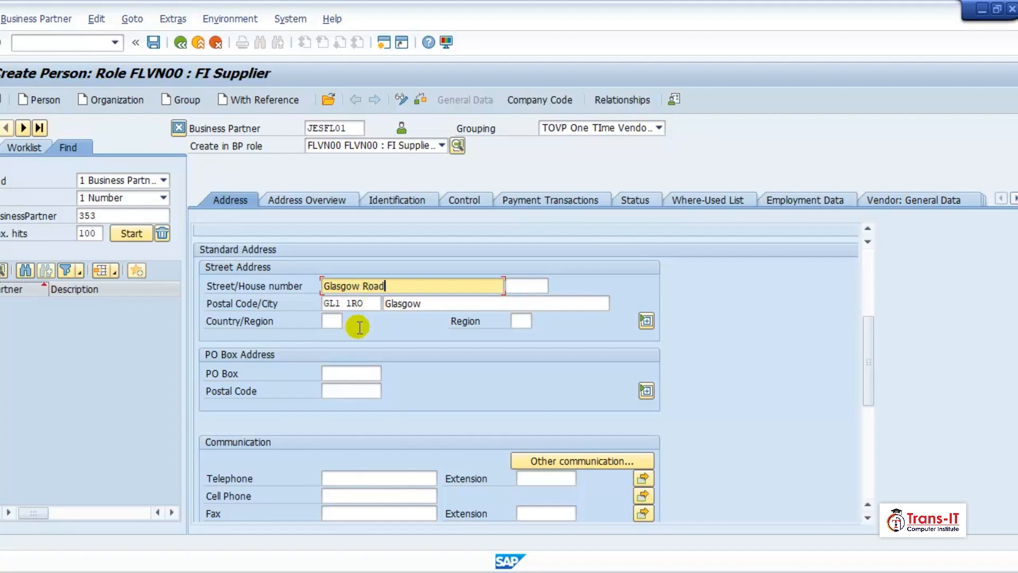
Step: Set the country of the supplier's street address to GB and validate the address entries
click(330, 321)
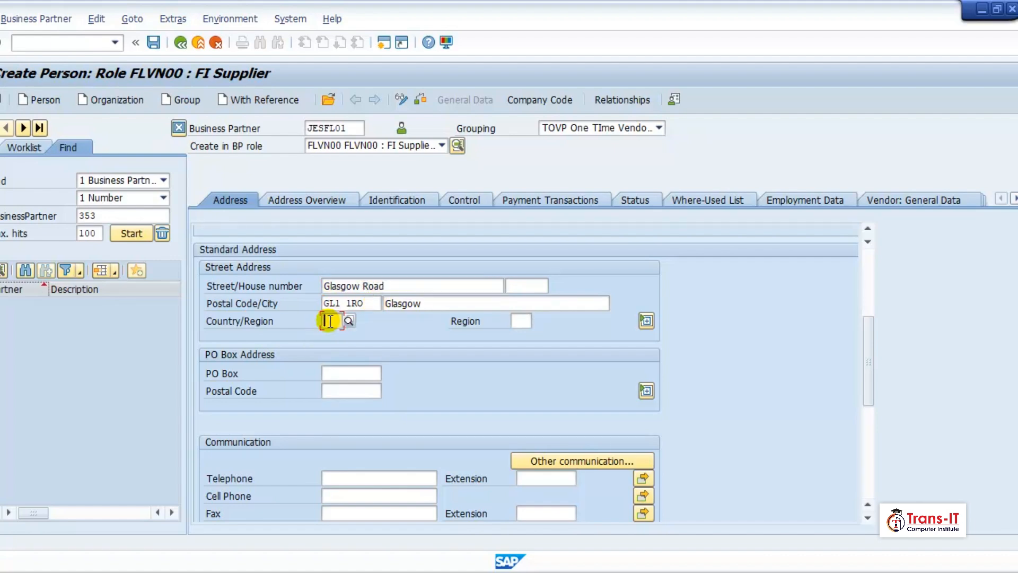
text(GB)
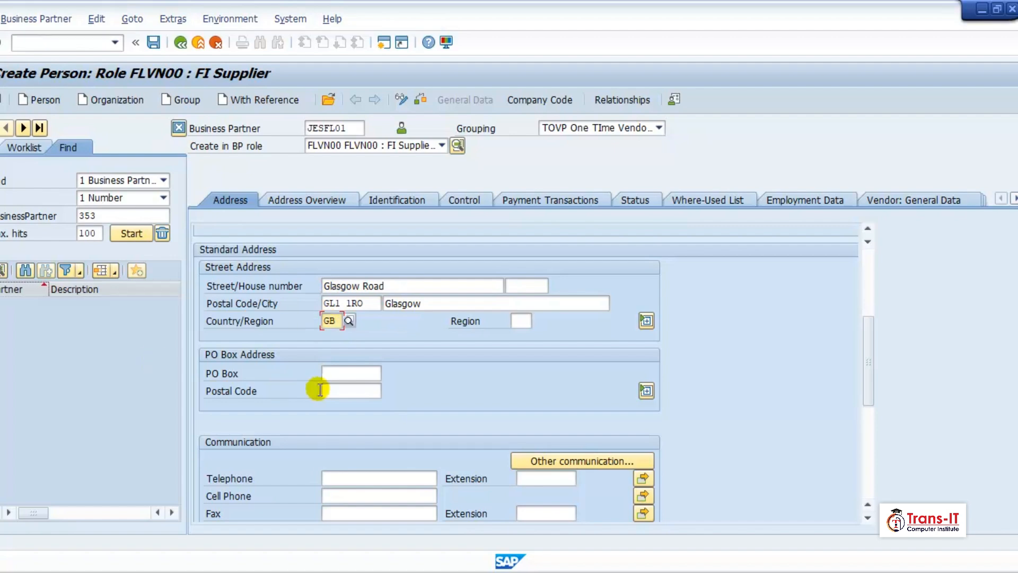
key(Return)
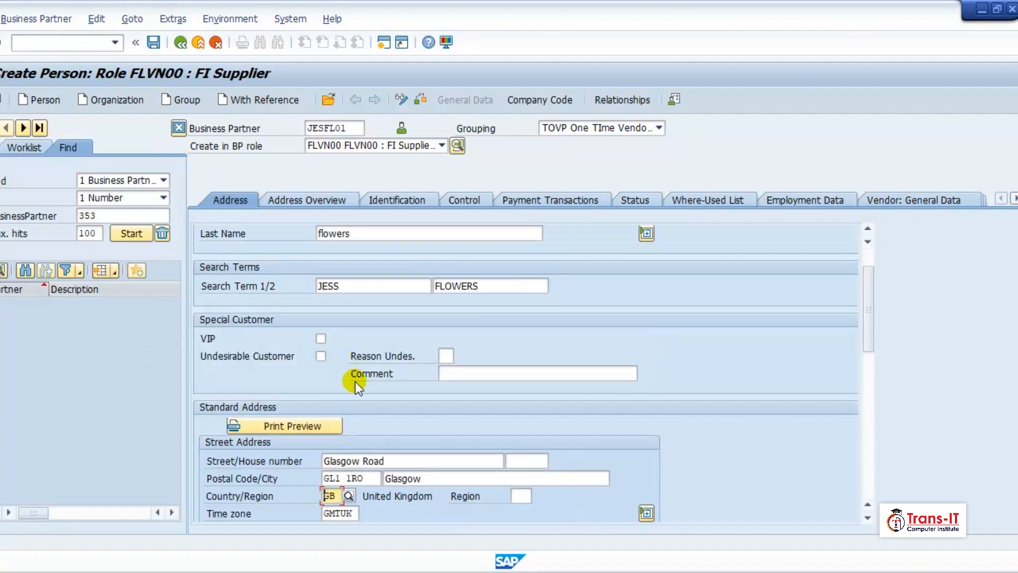
Step: Review the remaining address and communication fields, and switch to the supplier's company code data
scroll(379, 371, down, 5)
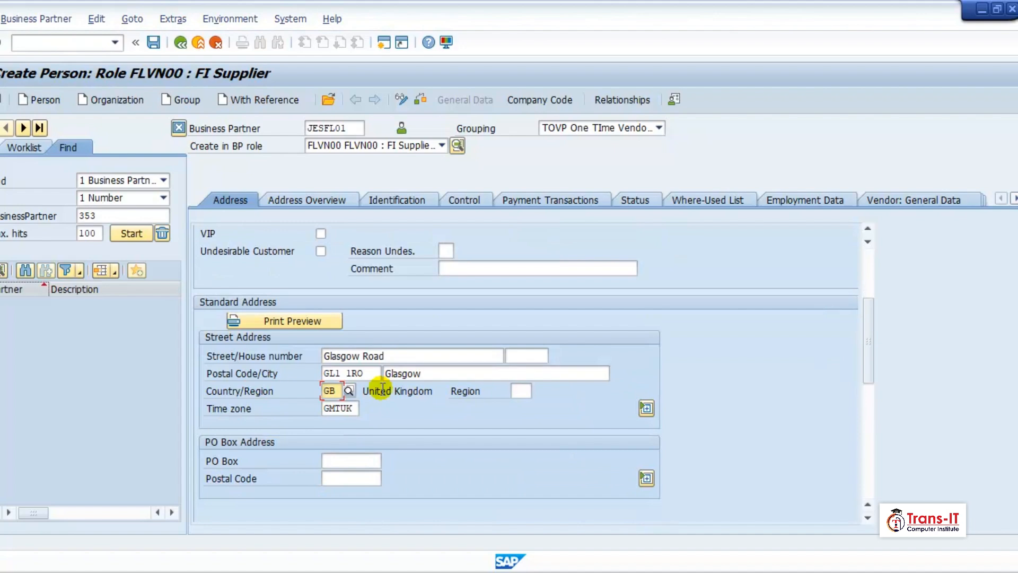
scroll(379, 398, down, 4)
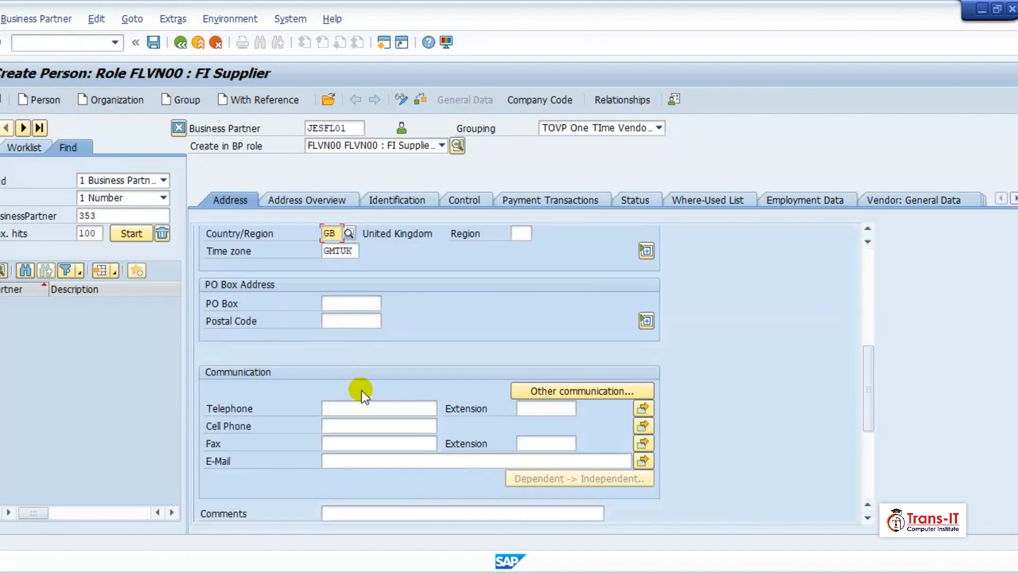
scroll(366, 400, down, 2)
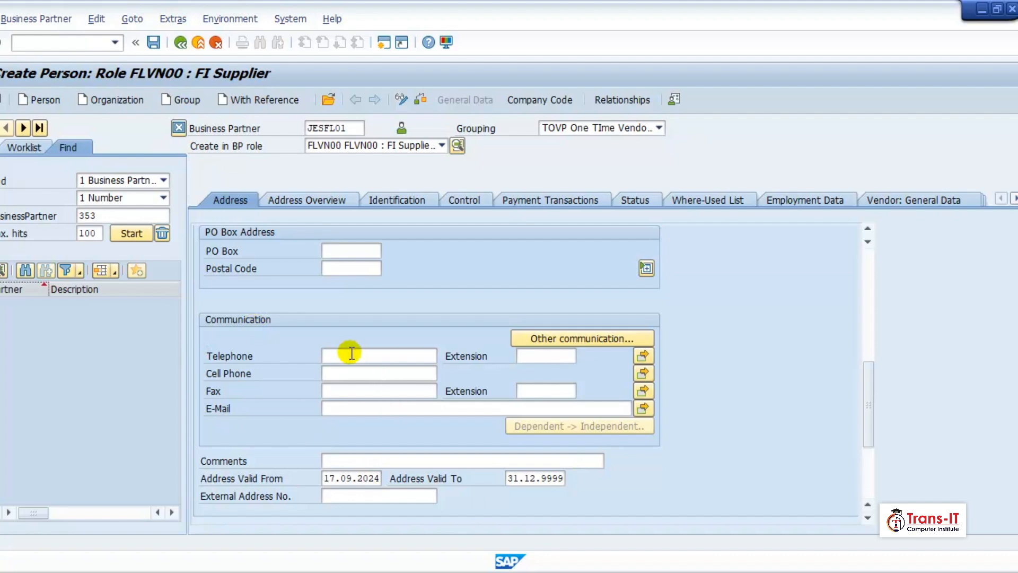
click(540, 101)
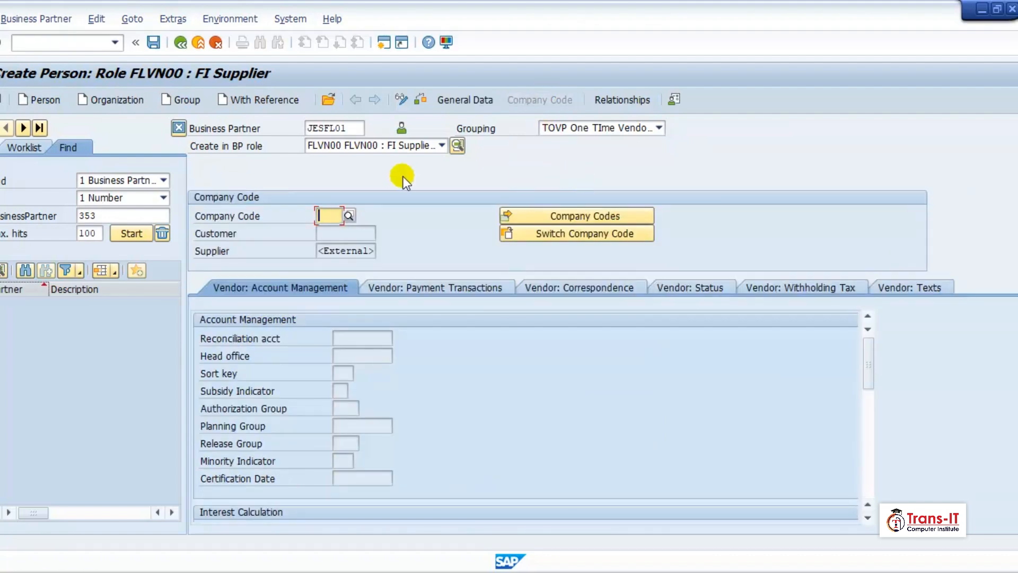
Step: Assign company code TRE1 to the supplier and adopt it from the company codes list
text(Trel)
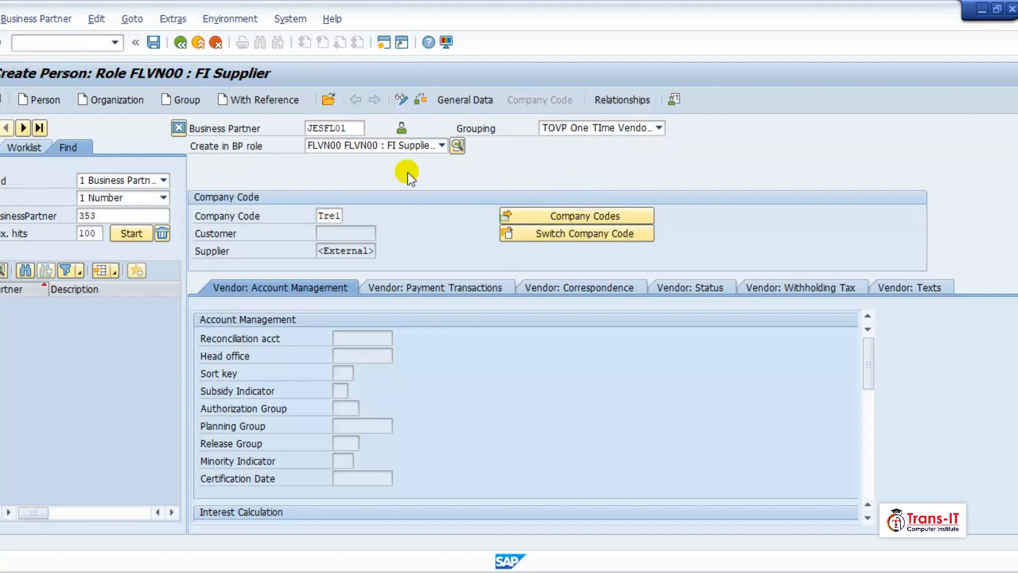
click(618, 216)
click(618, 215)
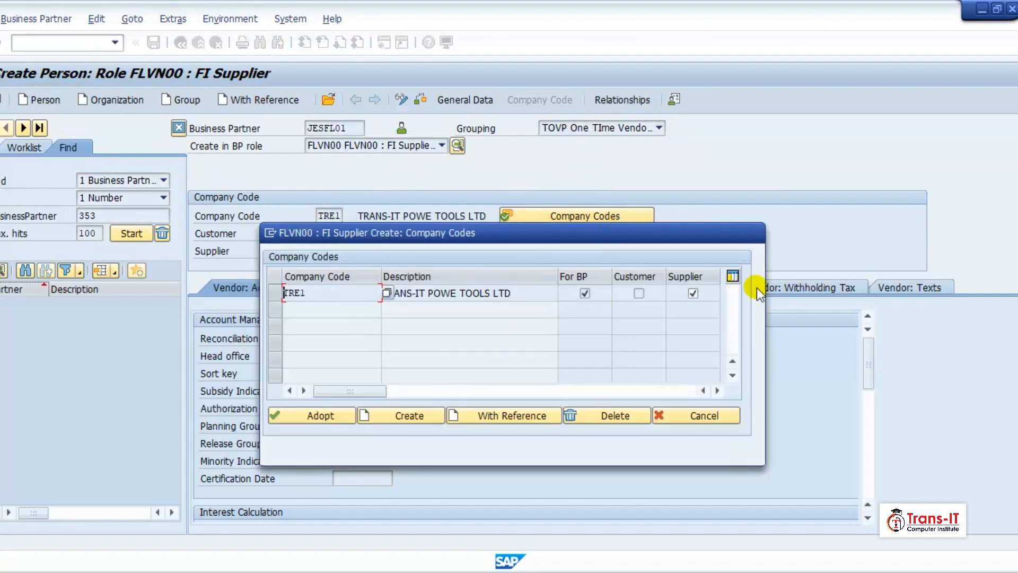
click(295, 413)
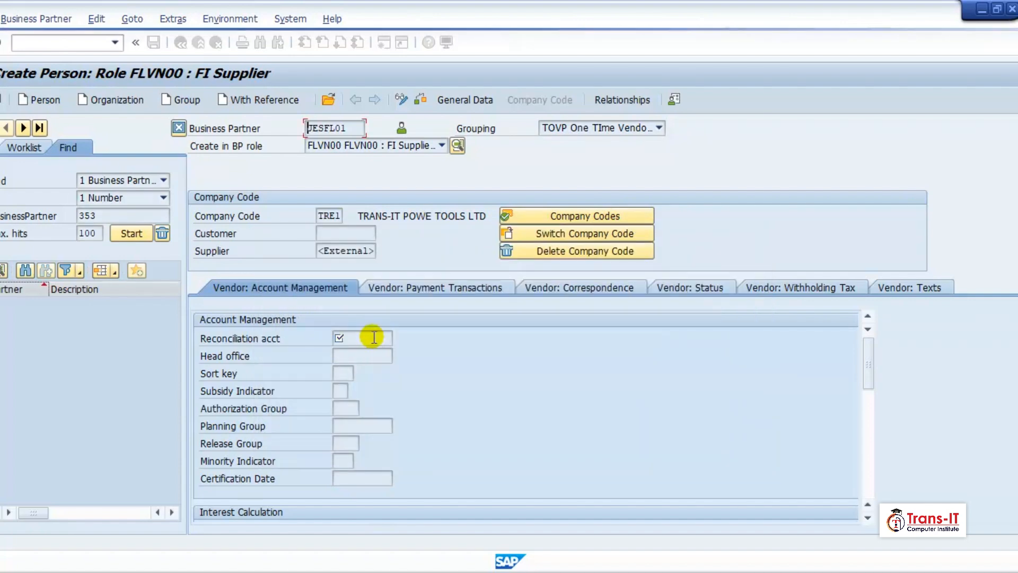
Step: Set the supplier's reconciliation account to 250000, Trade Payables A/c, and validate the entry
click(374, 339)
click(402, 340)
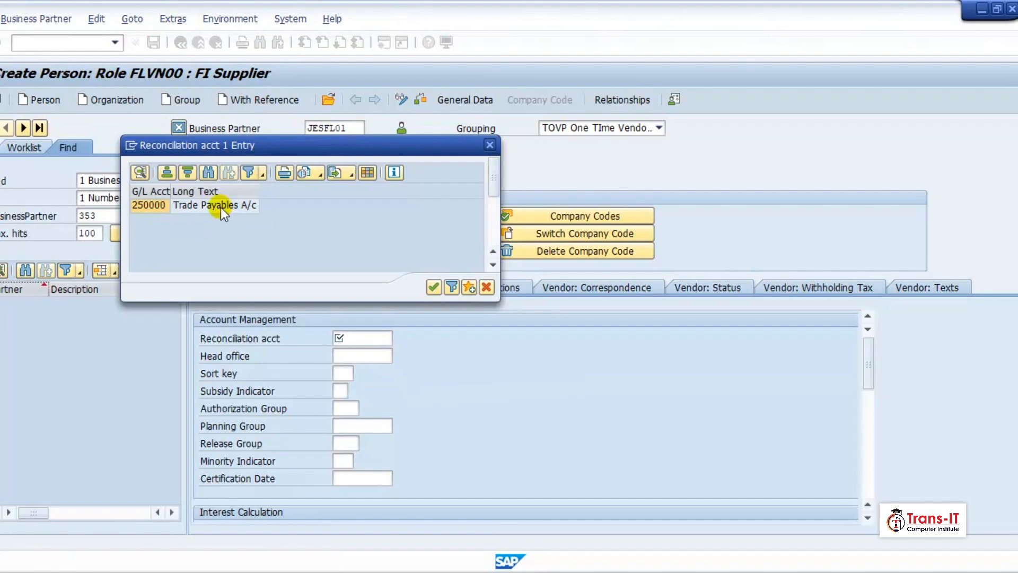
double_click(220, 208)
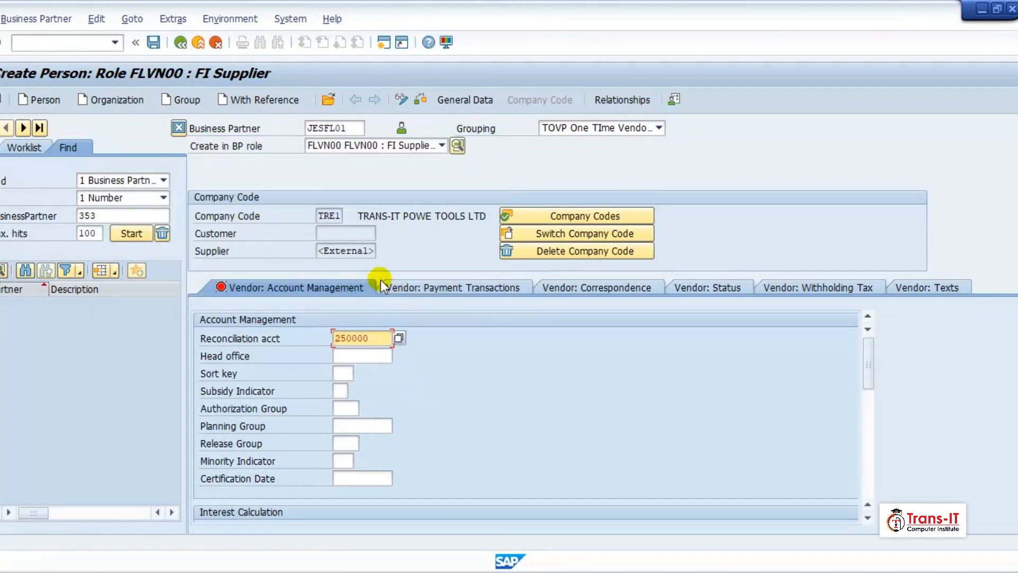
key(Return)
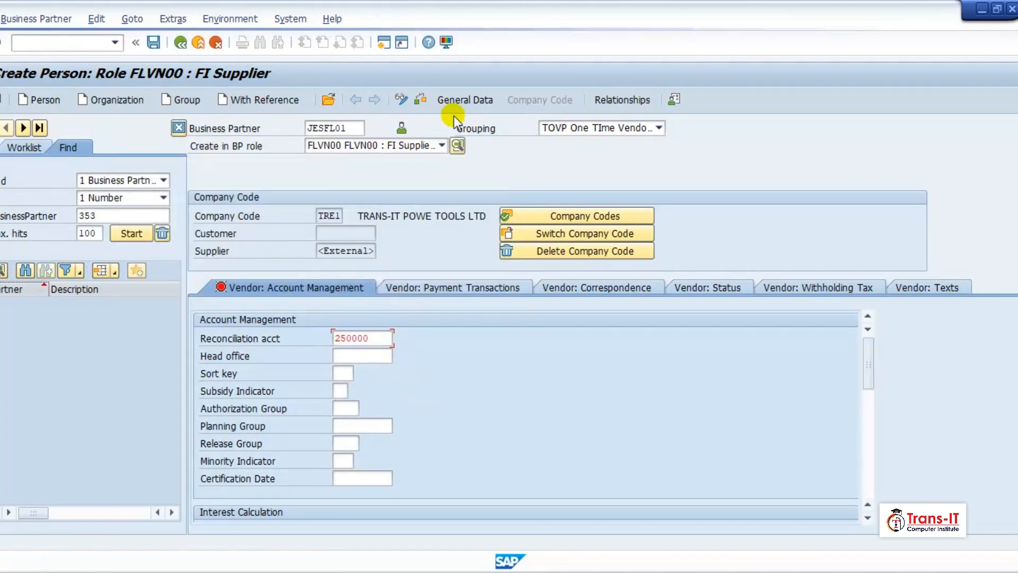
Step: Check the business partner's entries for errors and try to save the new supplier
click(421, 103)
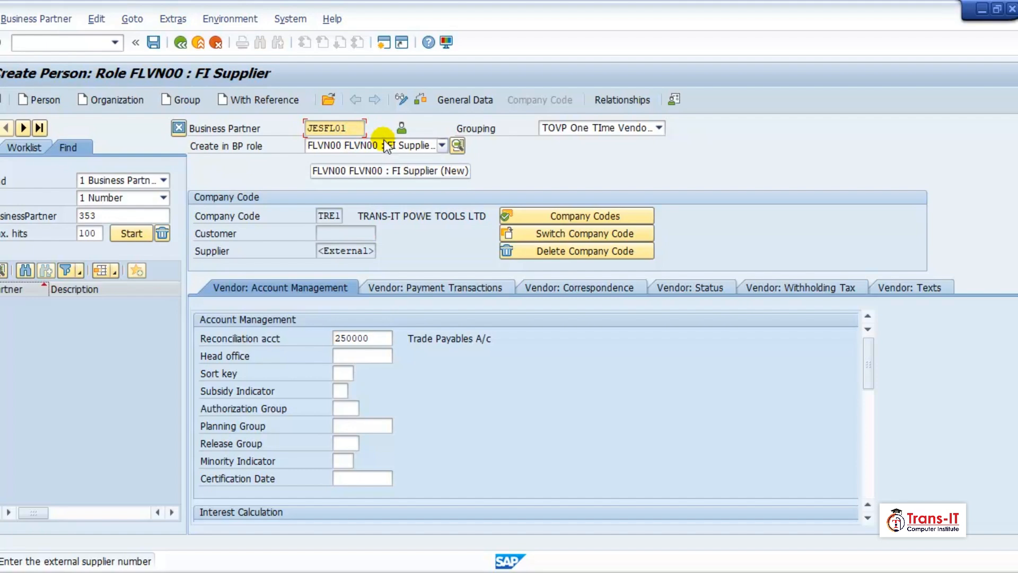
key(Return)
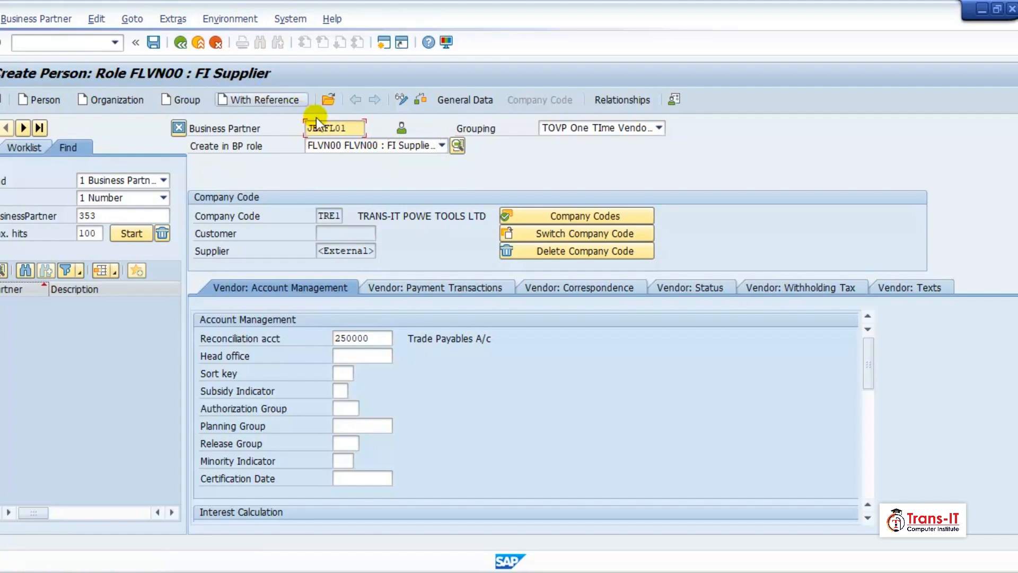
click(152, 42)
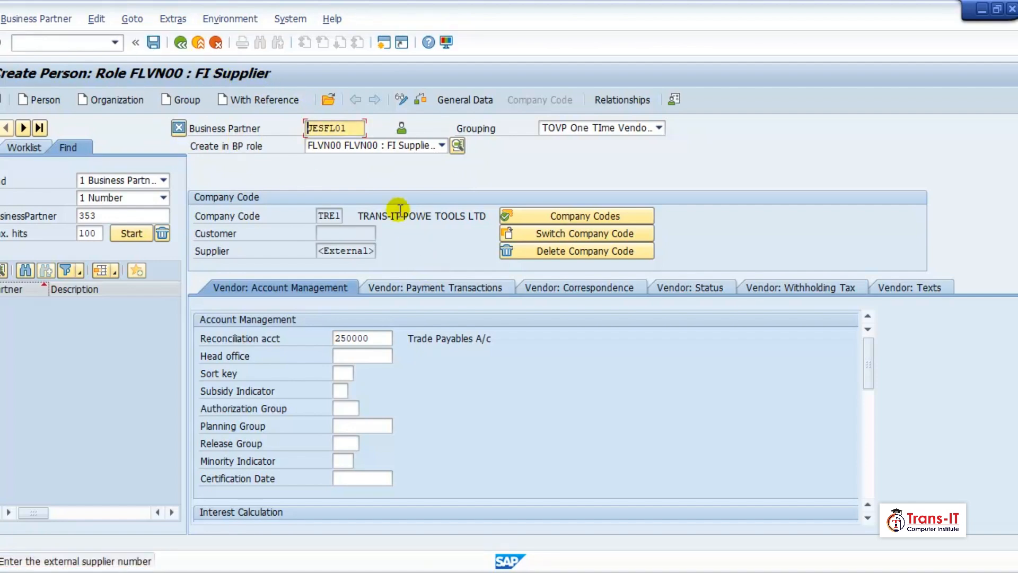
Step: Clear and re-enter the business partner number, and try to save the supplier with it
click(354, 127)
key(BackSpace)
key(BackSpace)
key(BackSpace)
key(BackSpace)
key(BackSpace)
key(BackSpace)
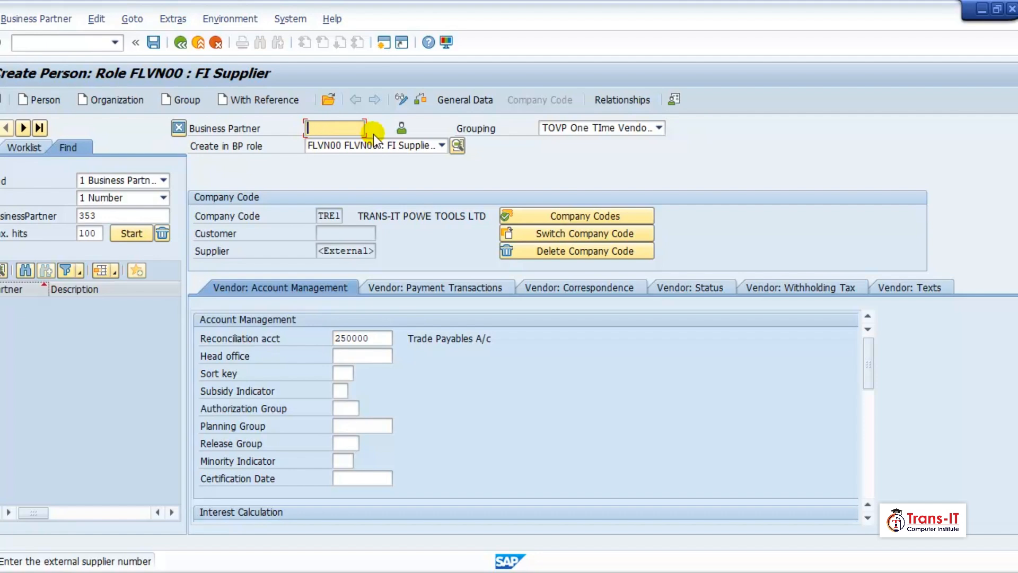
text(JESFL01)
key(Return)
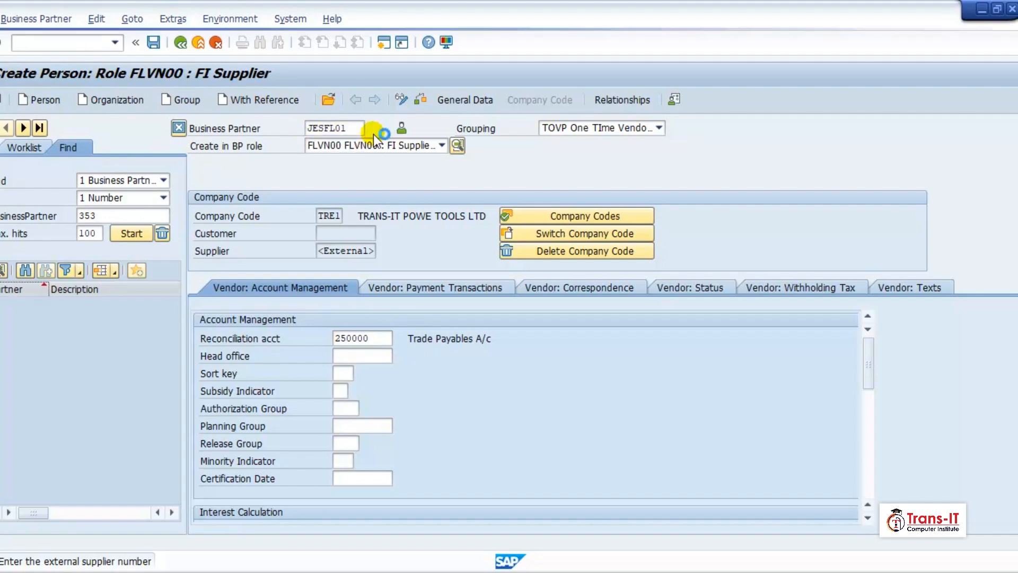
click(155, 46)
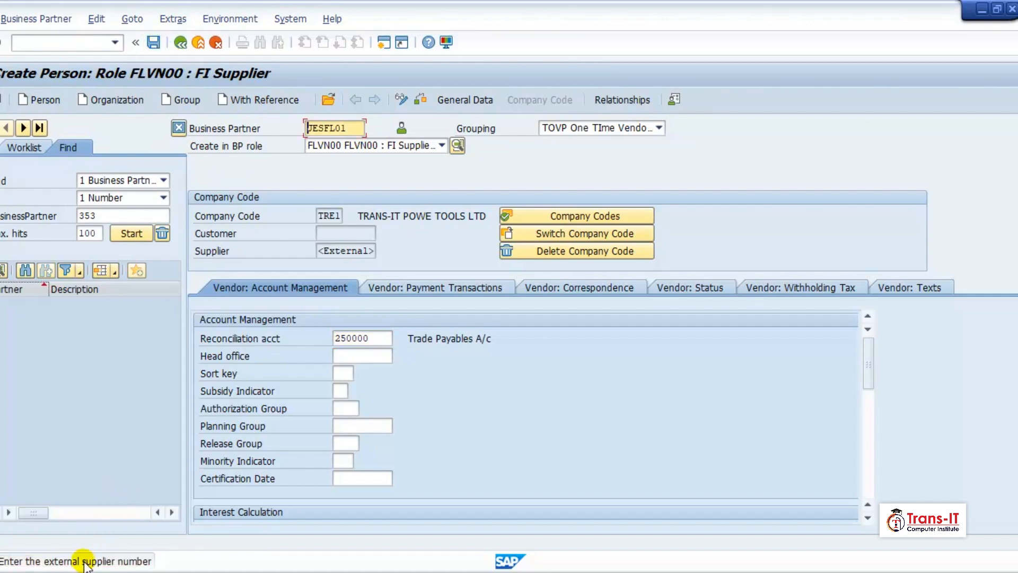
Step: Read the long text of the status message and inspect the external supplier number field
click(85, 561)
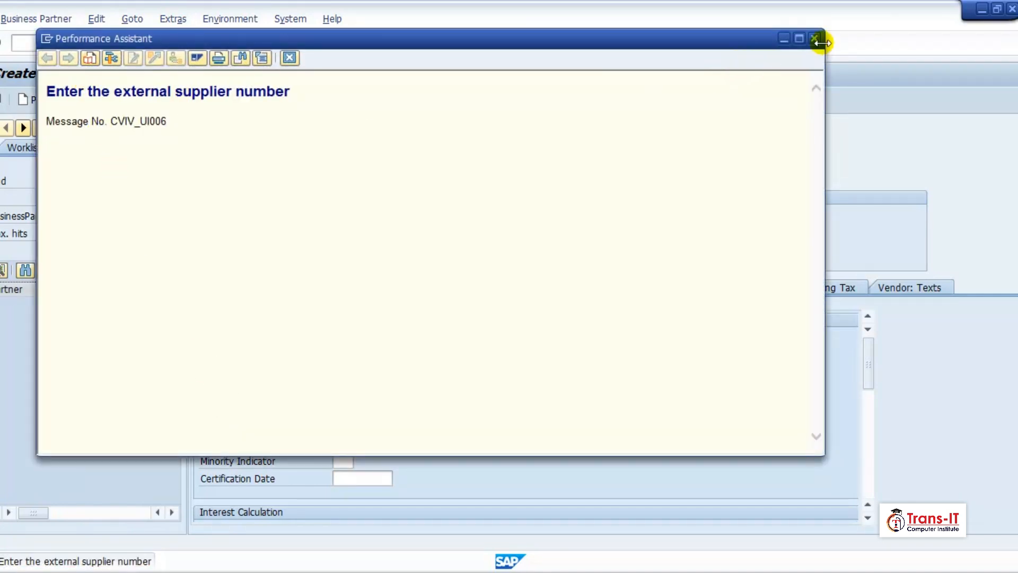
click(815, 39)
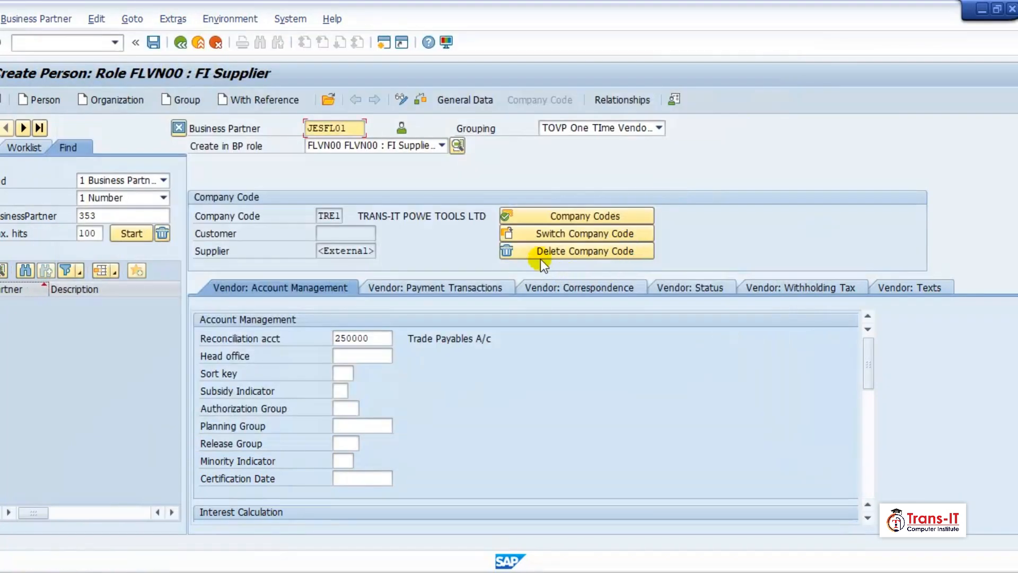
double_click(364, 251)
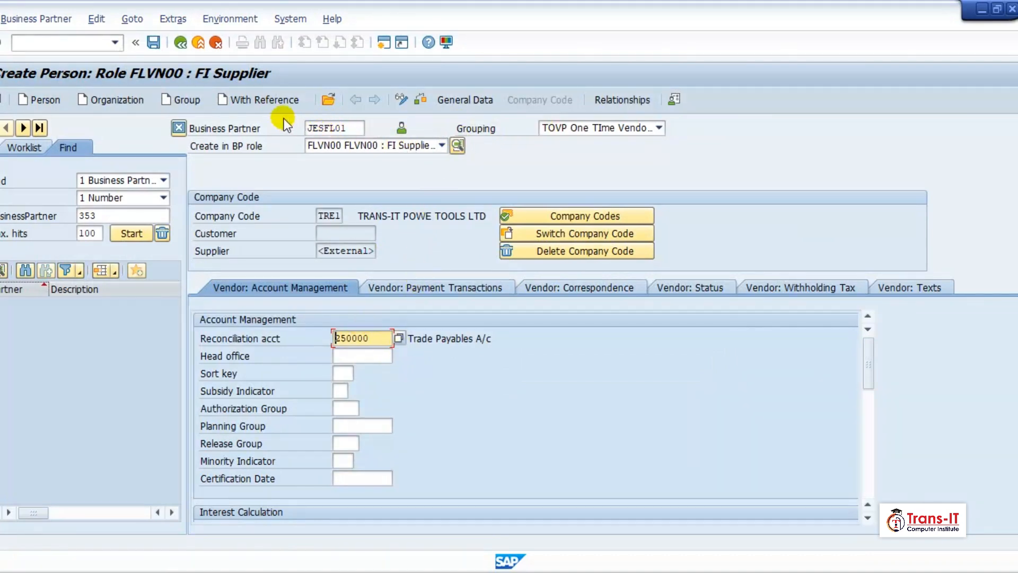
Step: Try to switch the supplier record between change and display mode, and attempt to save it again
click(403, 101)
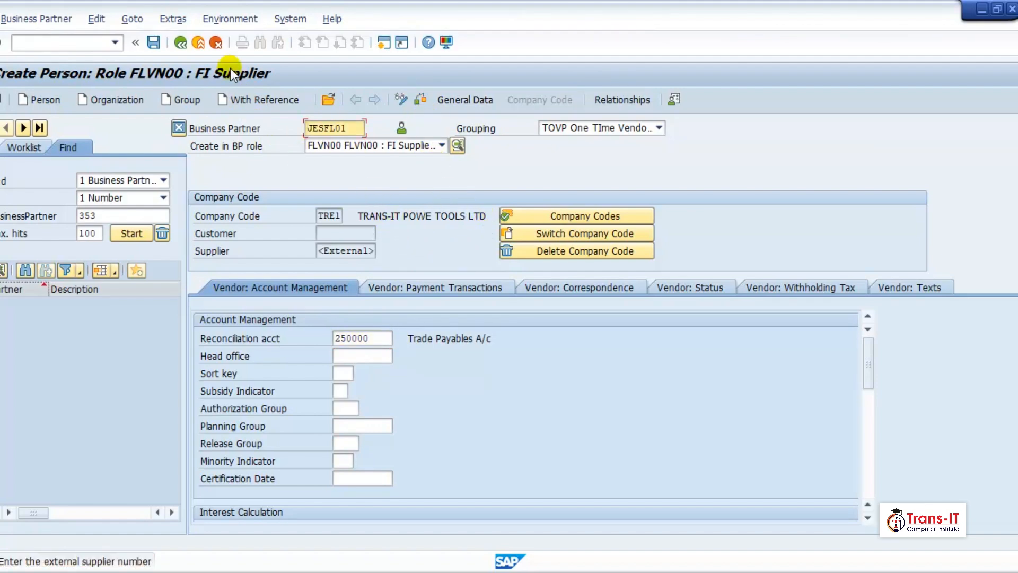
click(154, 42)
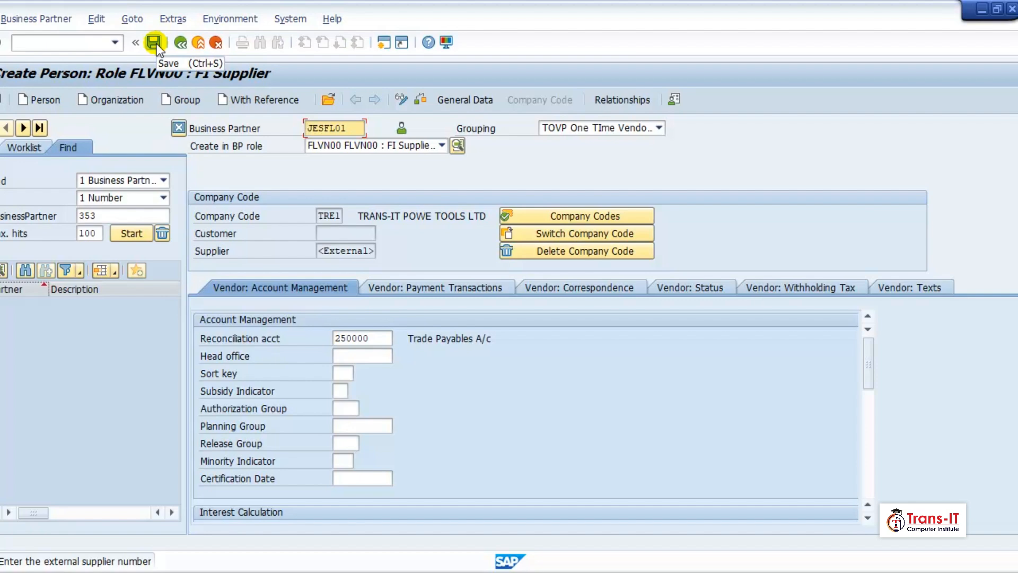
click(154, 42)
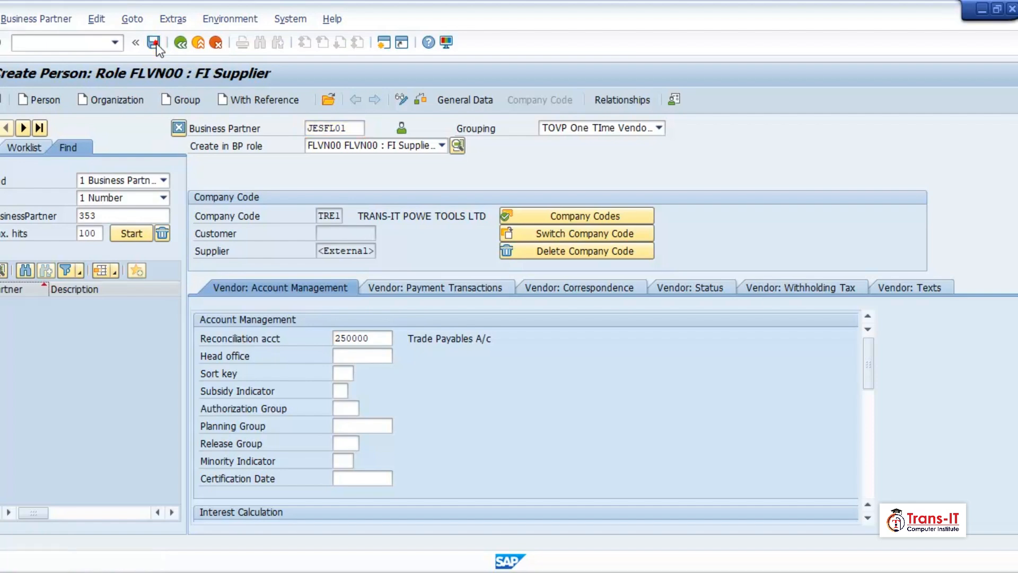